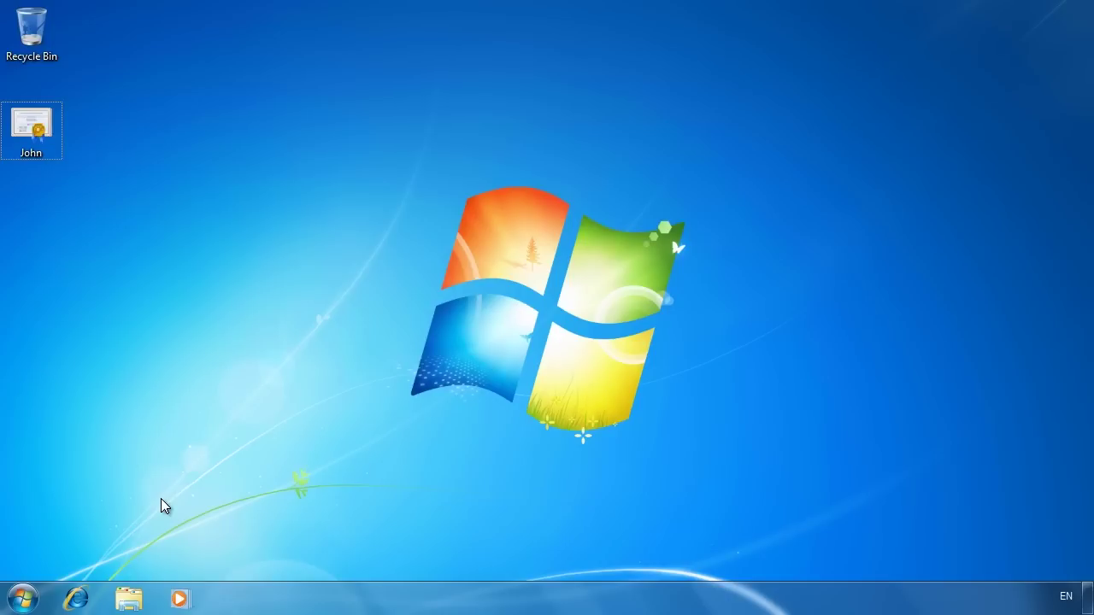
# Step: Search the Start Menu for certmgr.msc and launch Certificate Manager
pyautogui.click(20, 598)
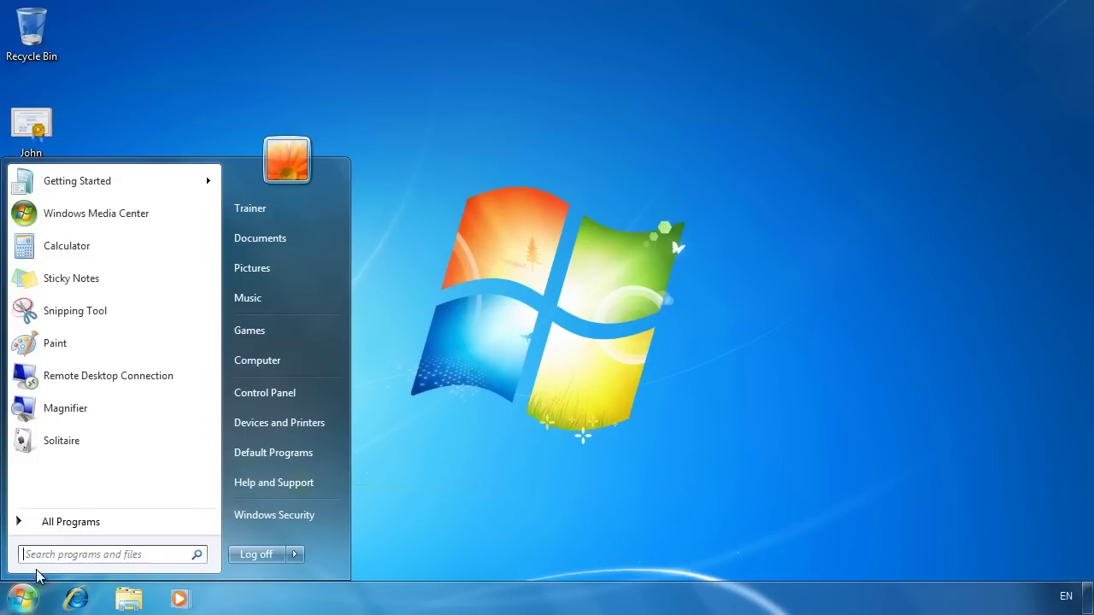
pyautogui.write('certmgr.msc')
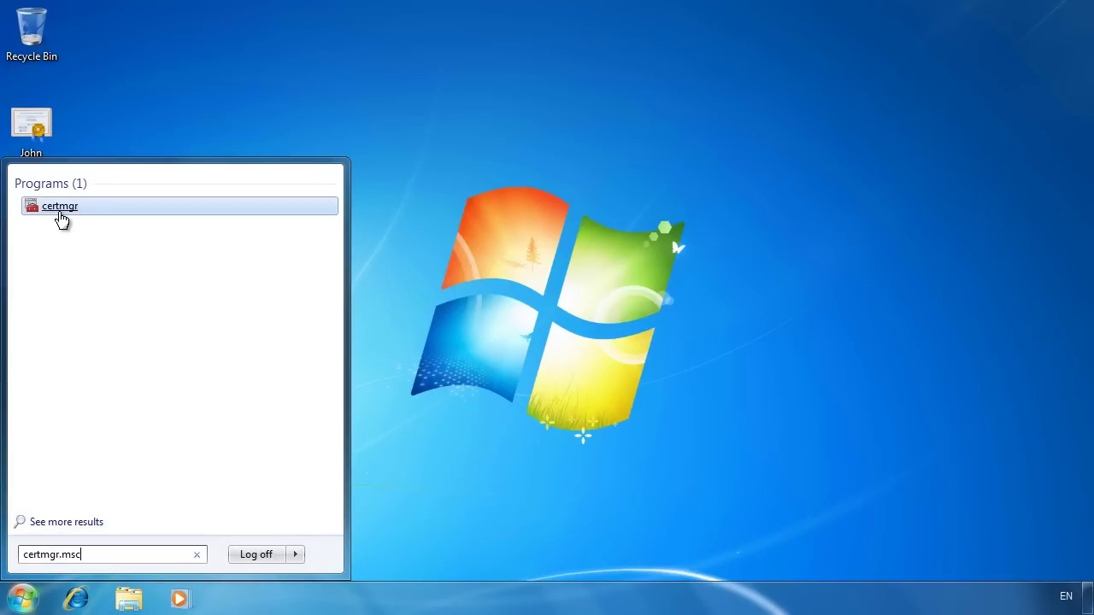
pyautogui.click(61, 219)
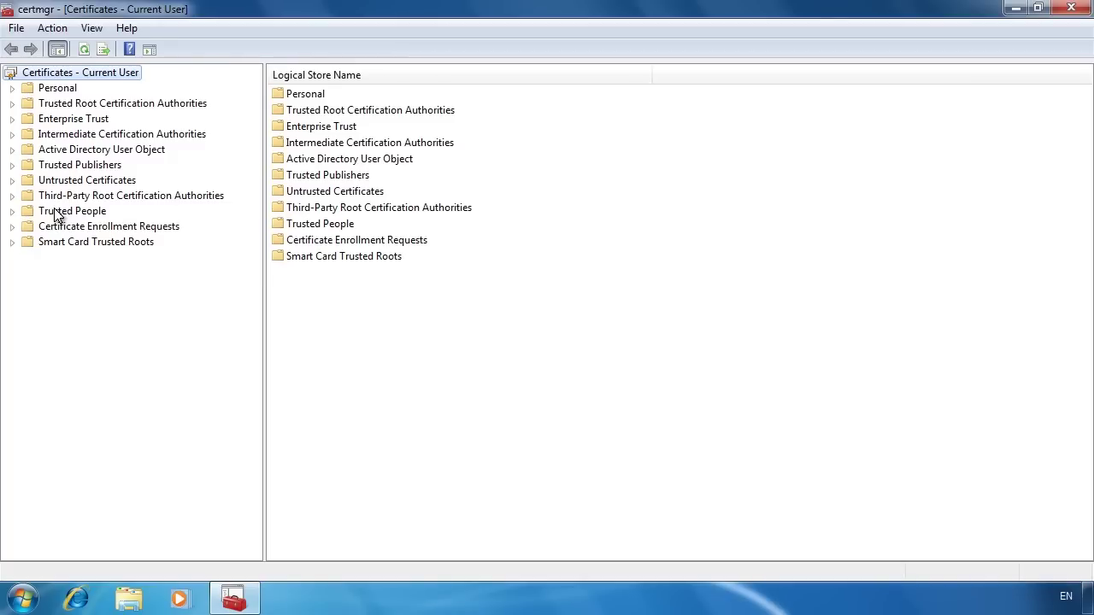
# Step: Expand Personal, list its Certificates folder, and select the Trainer certificate
pyautogui.doubleClick(43, 89)
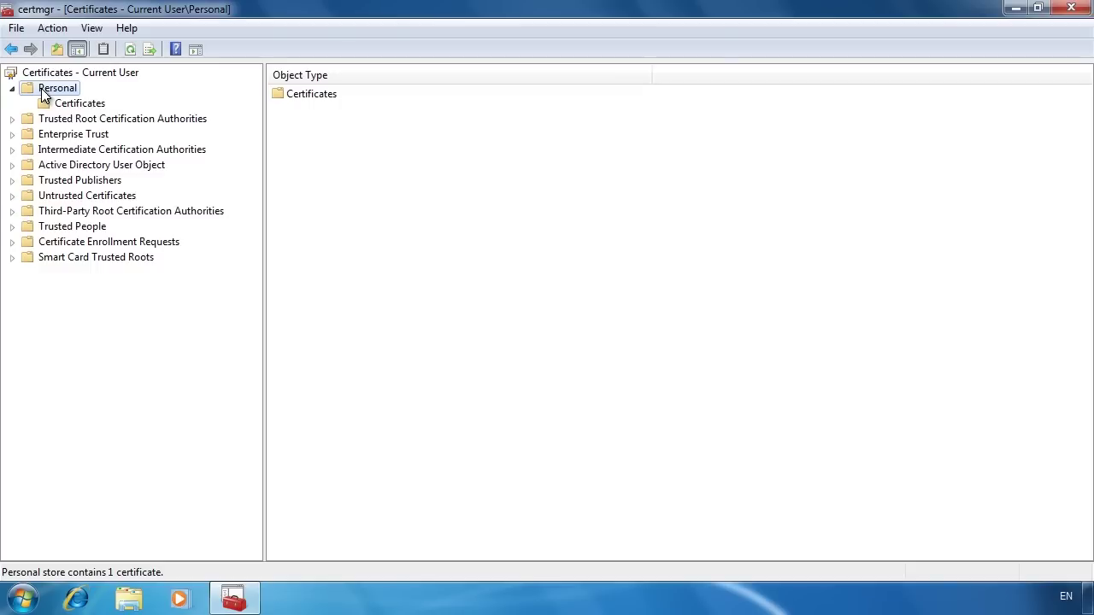
pyautogui.click(69, 106)
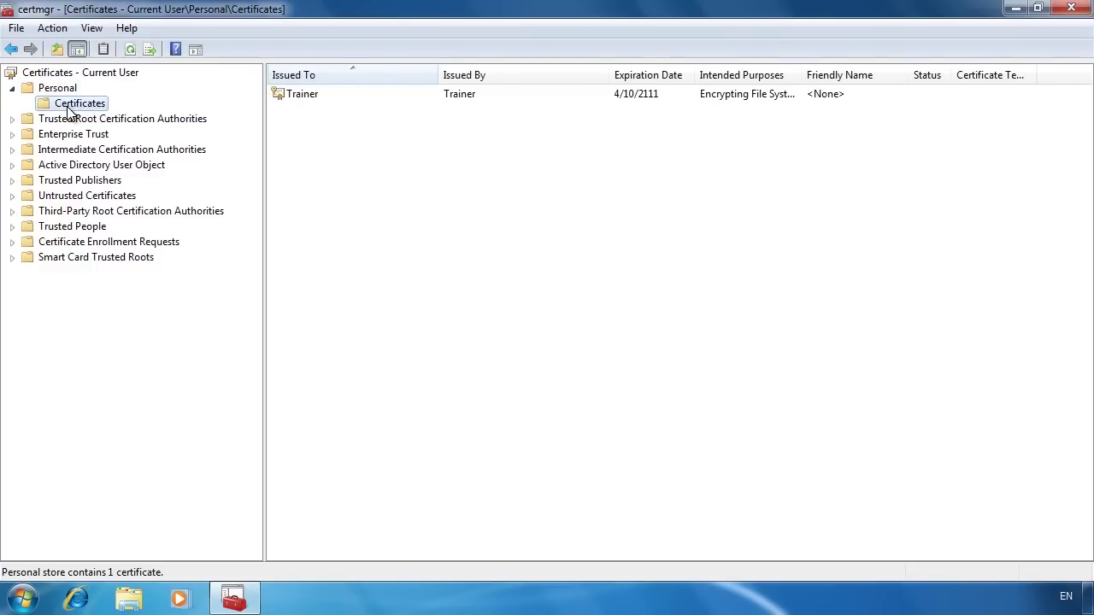
pyautogui.click(295, 94)
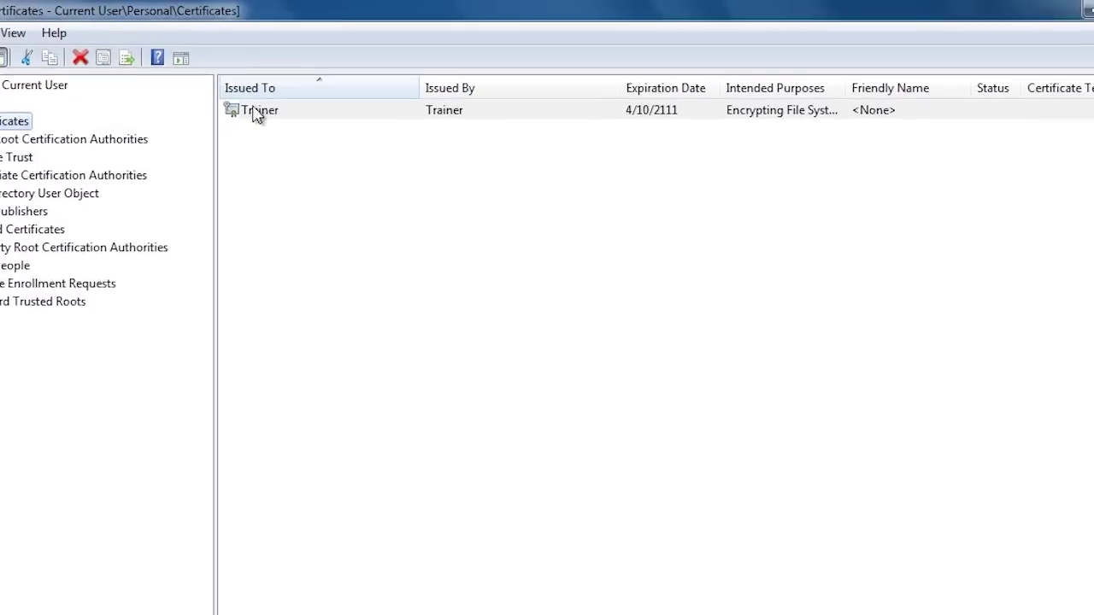
# Step: Start exporting the Trainer certificate and choose not to export the private key
pyautogui.rightClick(238, 121)
pyautogui.moveTo(334, 166)
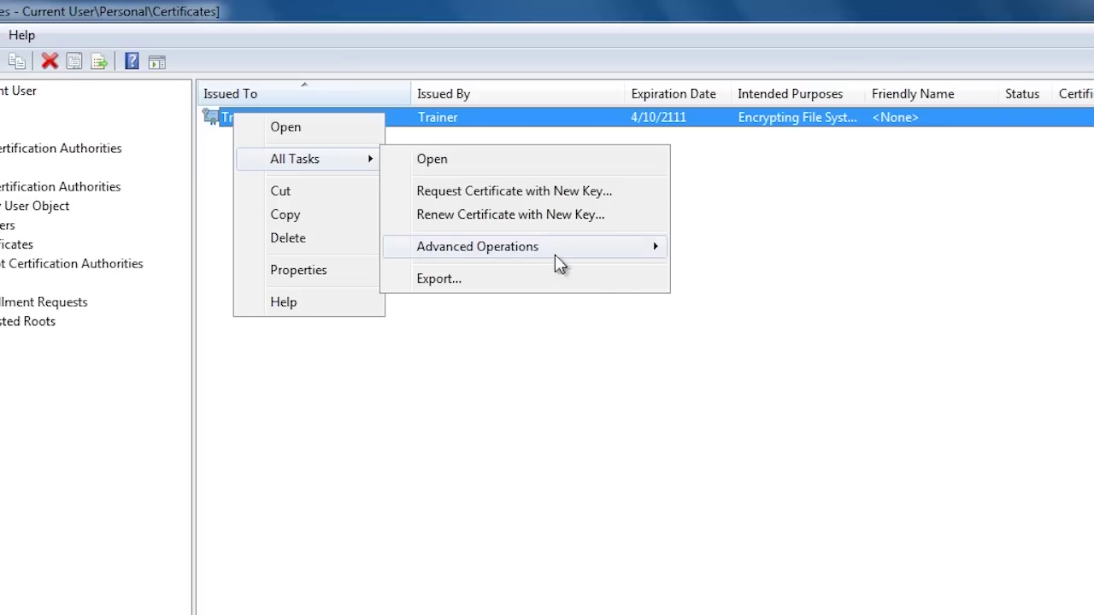
pyautogui.click(647, 289)
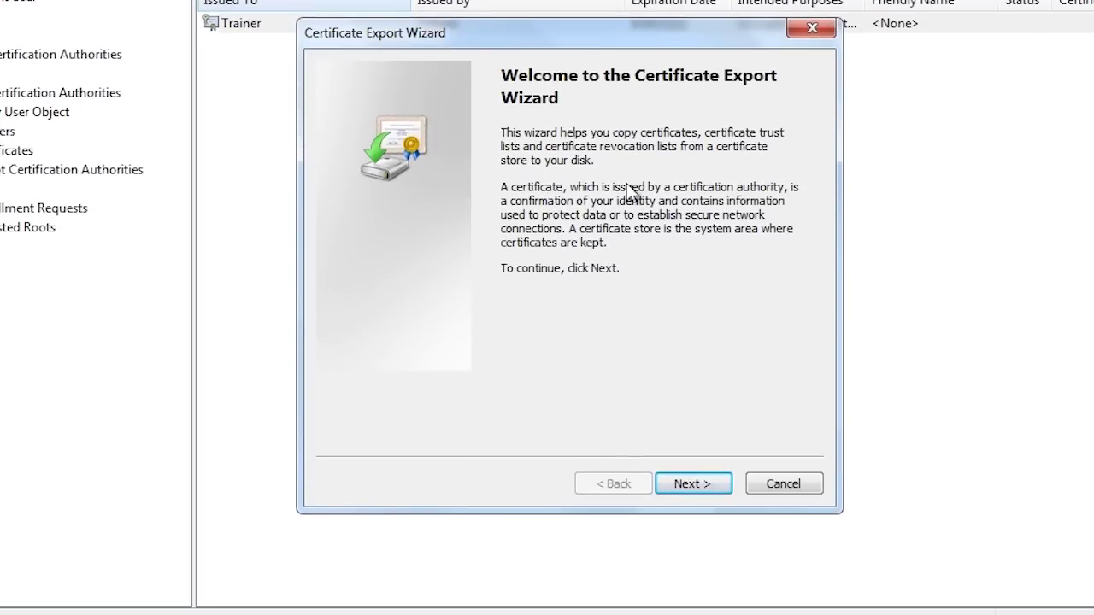
pyautogui.click(708, 477)
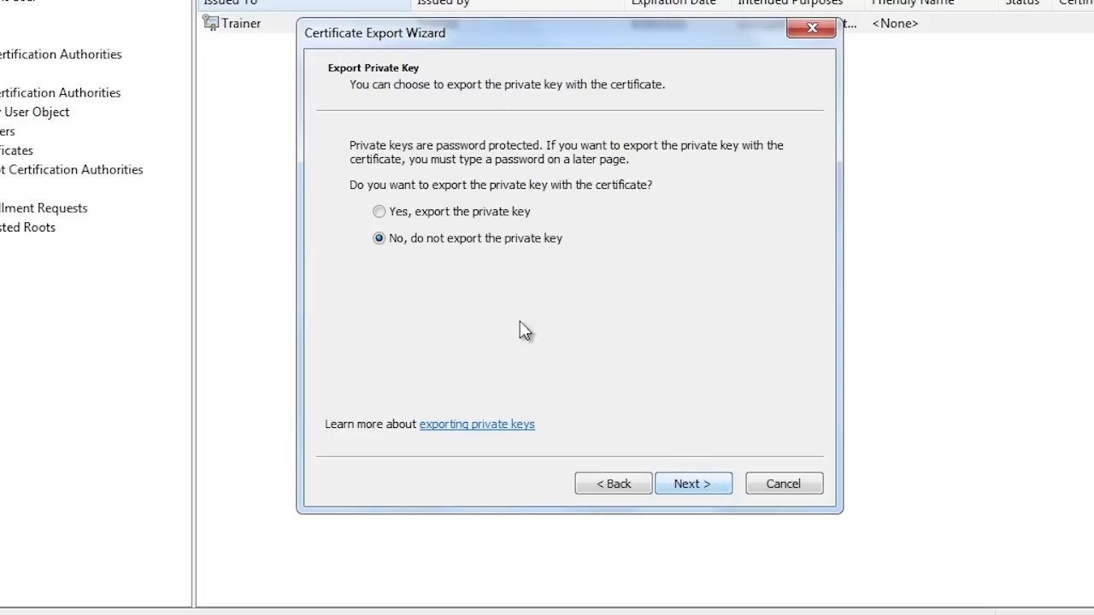
pyautogui.click(384, 213)
pyautogui.click(379, 237)
pyautogui.click(715, 499)
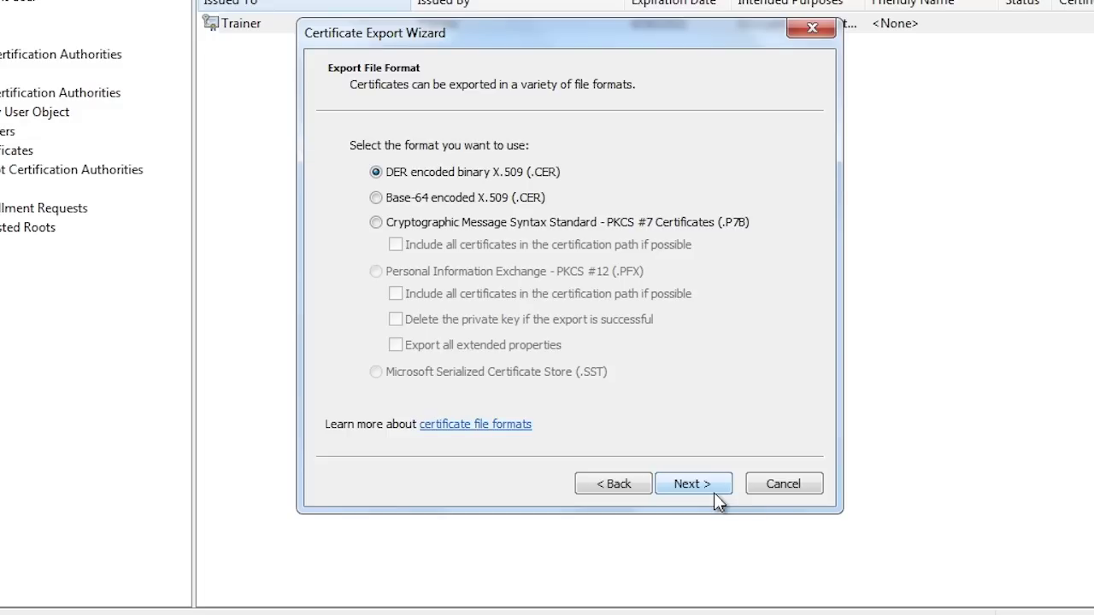
# Step: Save it as DER-encoded trainer.cer on the Desktop and complete the export
pyautogui.click(714, 492)
pyautogui.click(750, 168)
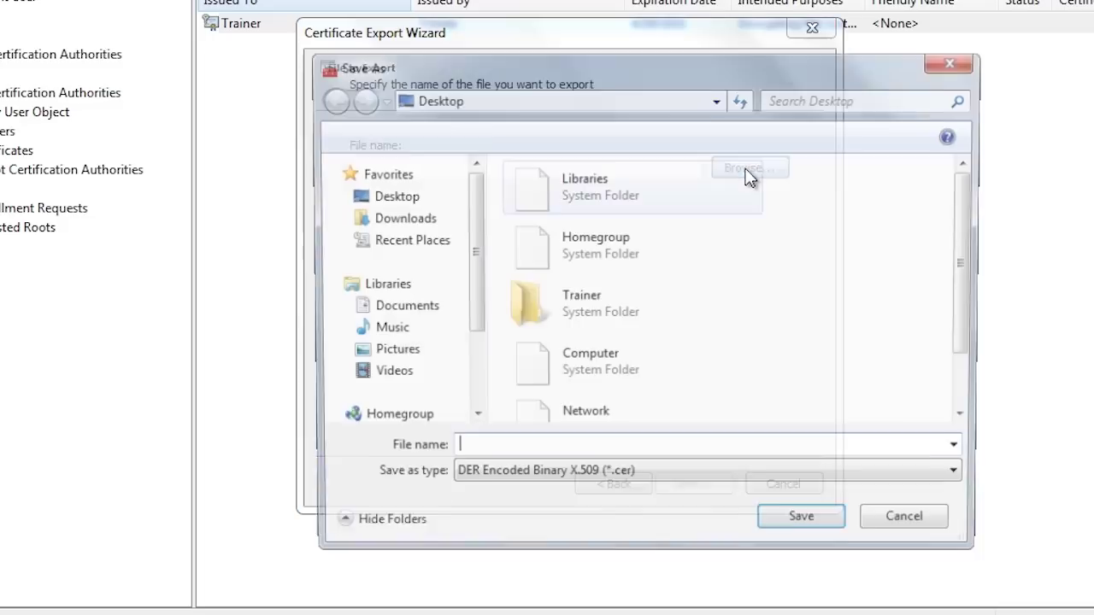
pyautogui.write('trainer')
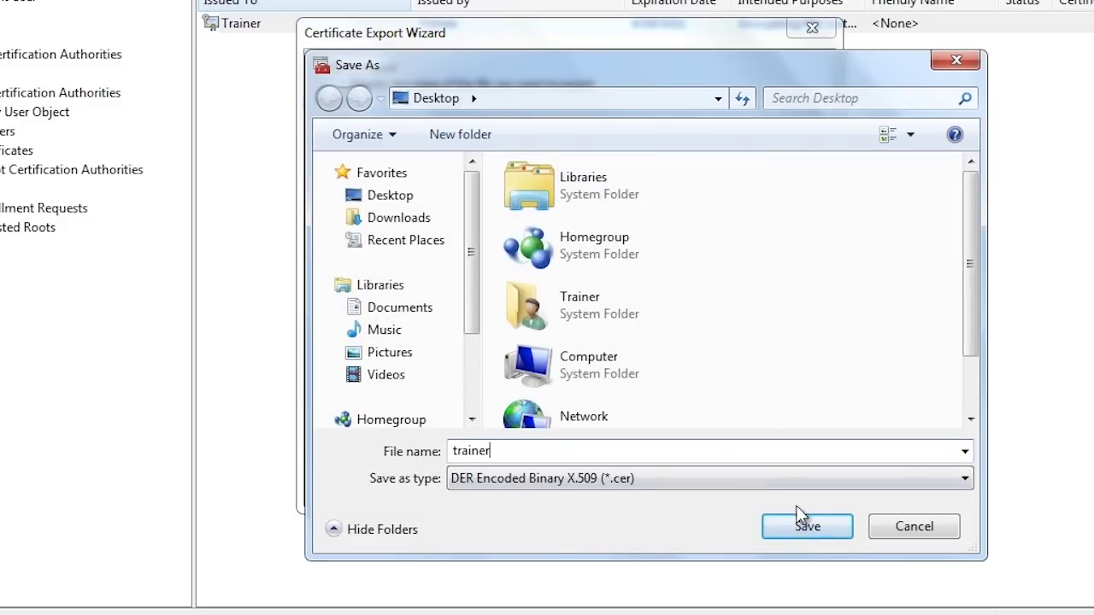
pyautogui.click(833, 528)
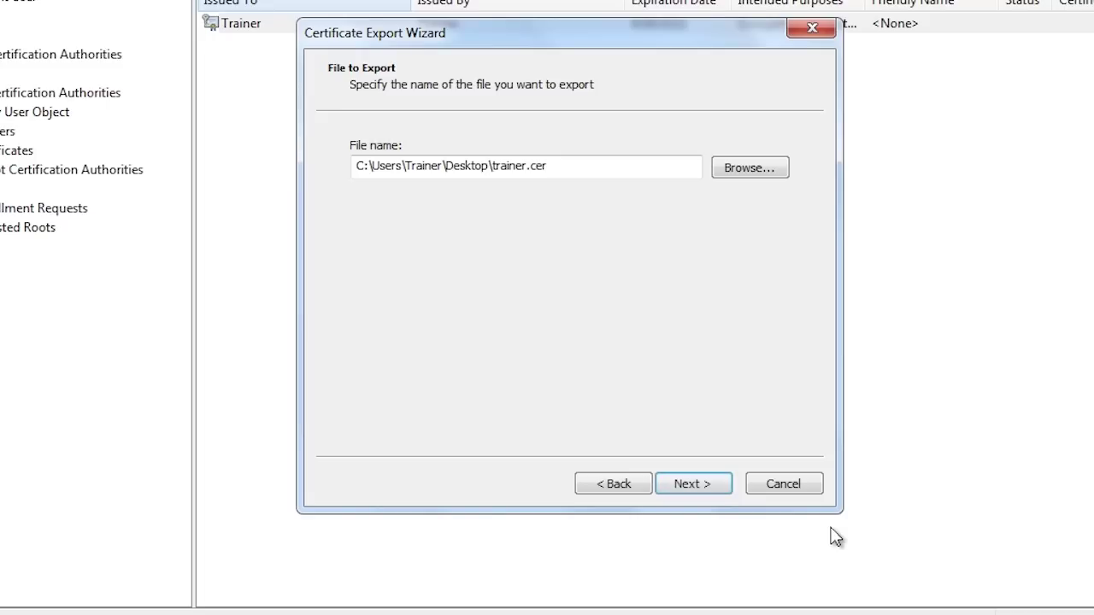
pyautogui.click(718, 482)
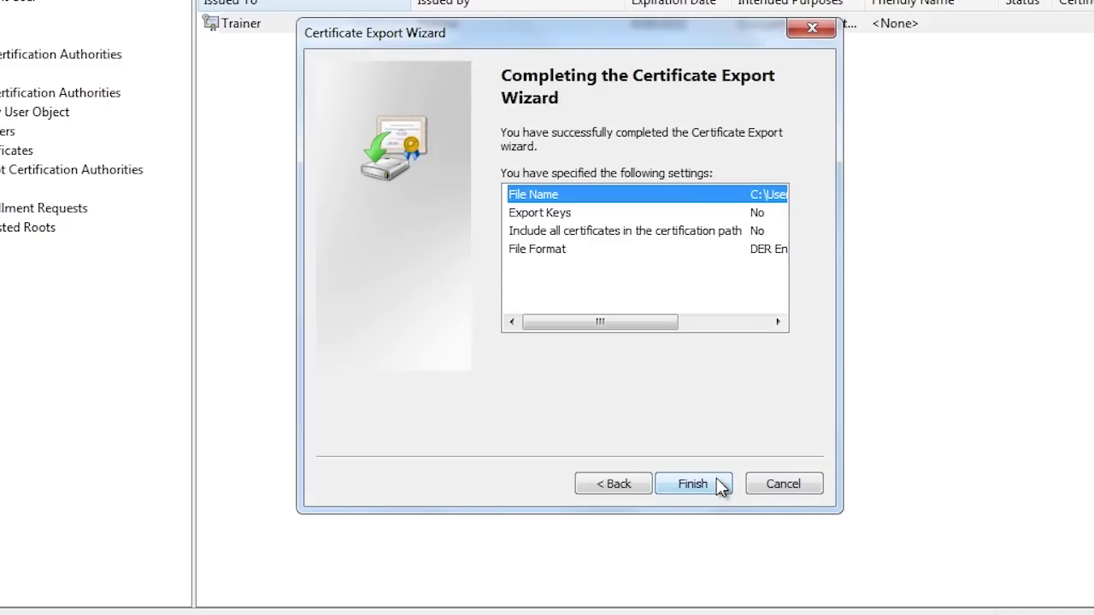
pyautogui.click(718, 484)
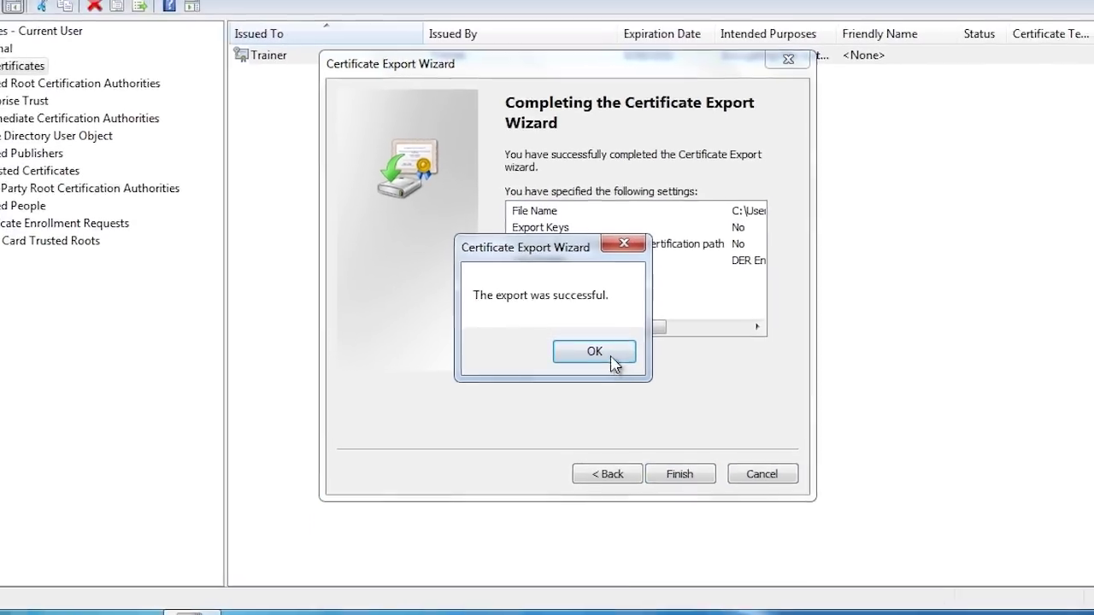
pyautogui.click(607, 355)
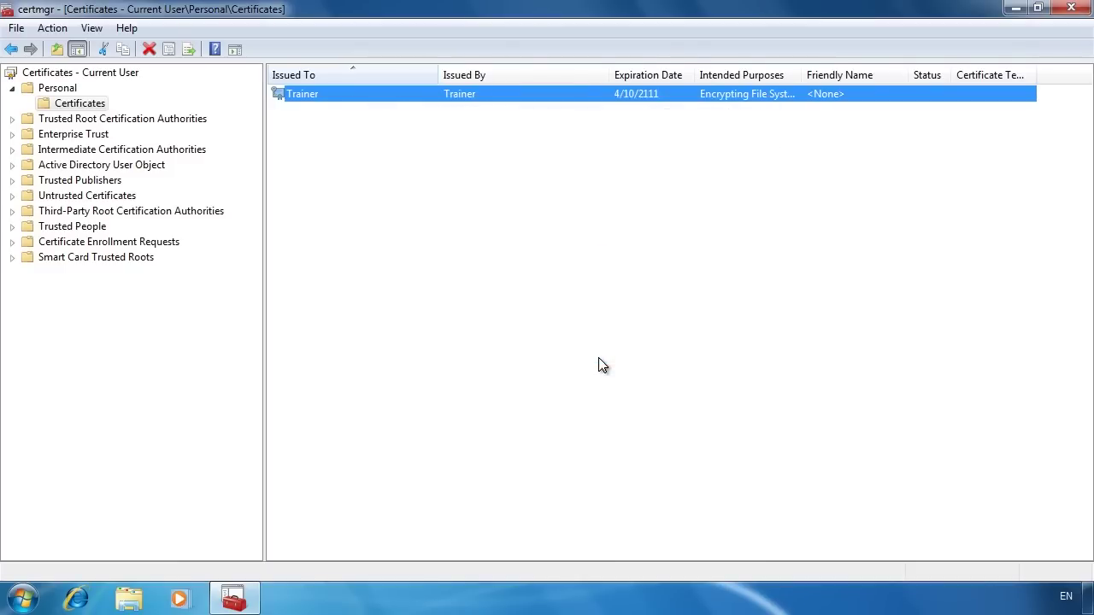
# Step: Start importing into Personal Certificates and select Desktop\John.cer as the file
pyautogui.rightClick(88, 104)
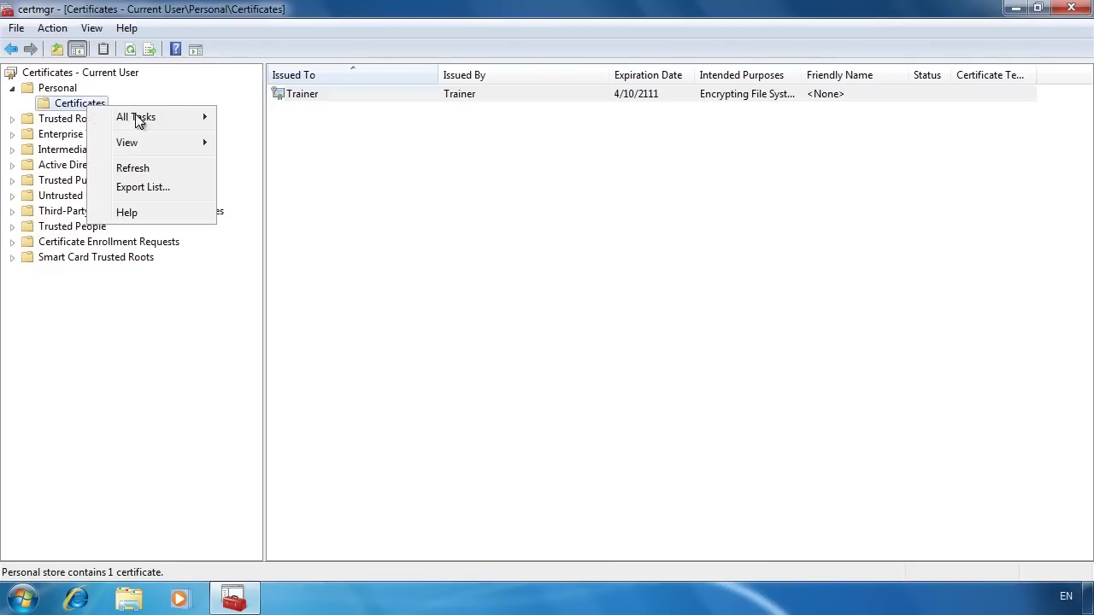
pyautogui.moveTo(159, 117)
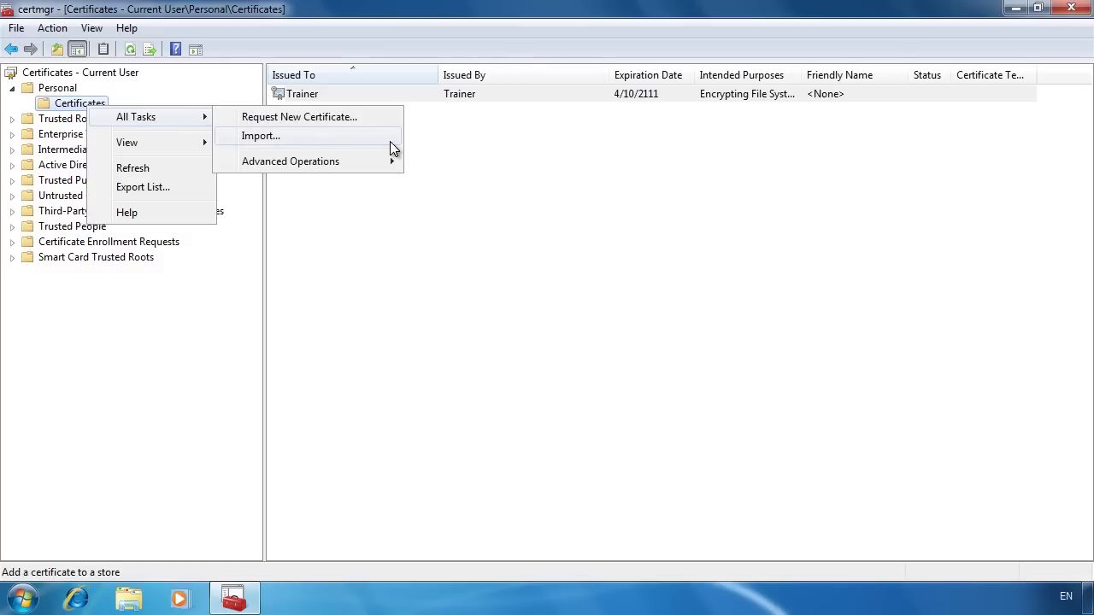
pyautogui.click(390, 141)
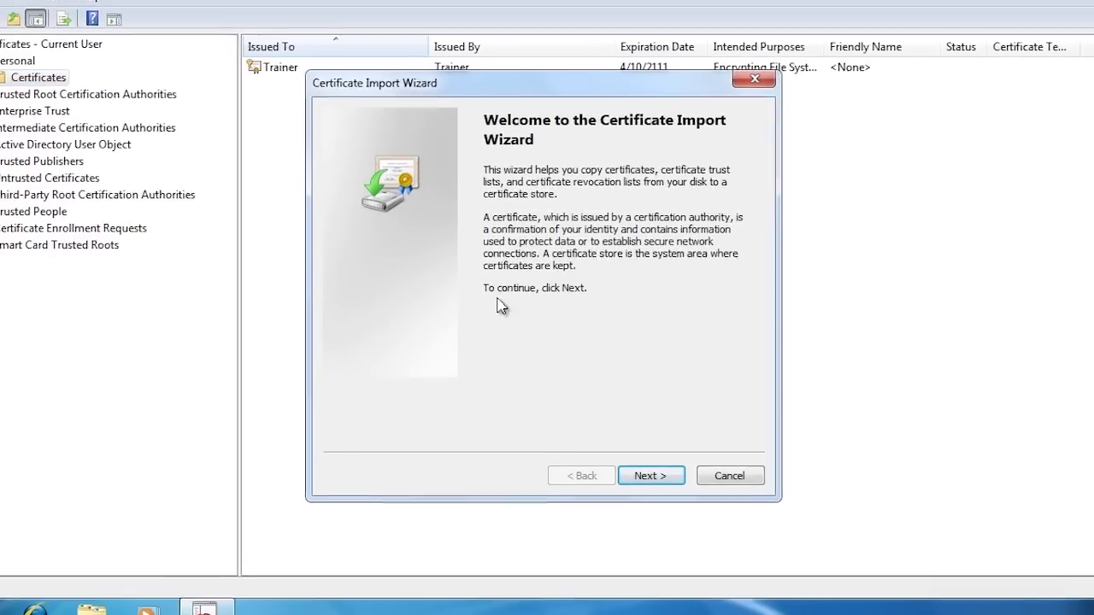
pyautogui.click(637, 469)
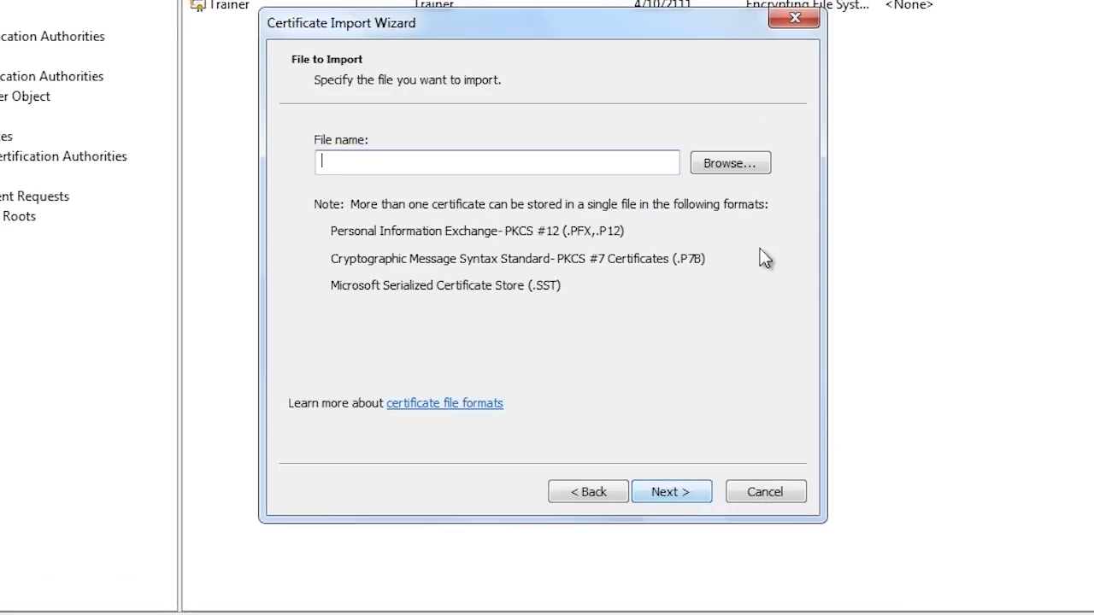
pyautogui.click(748, 169)
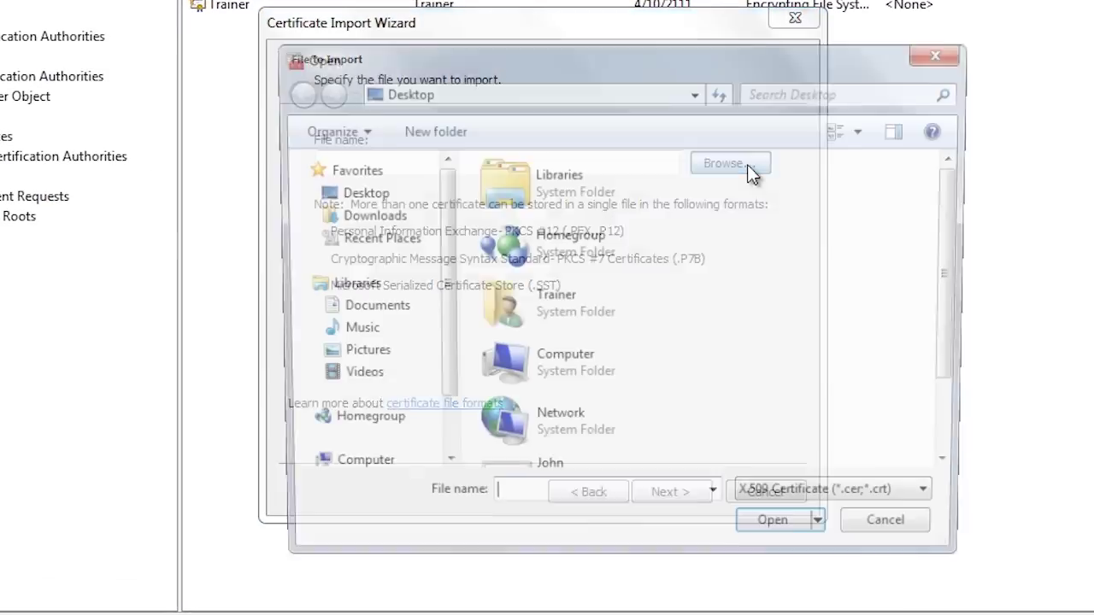
pyautogui.click(546, 473)
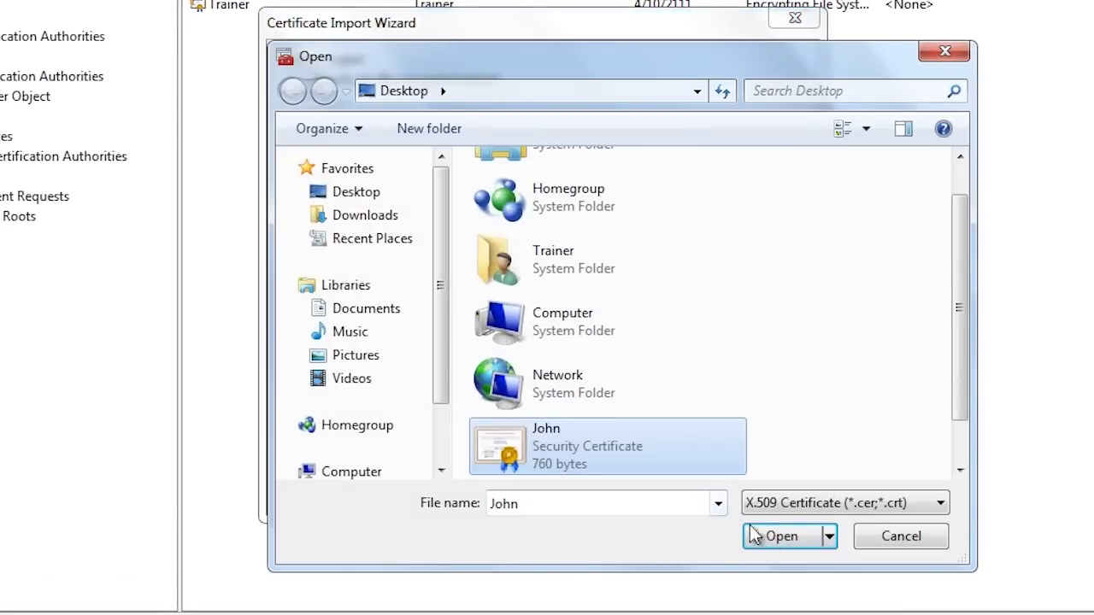
pyautogui.click(818, 538)
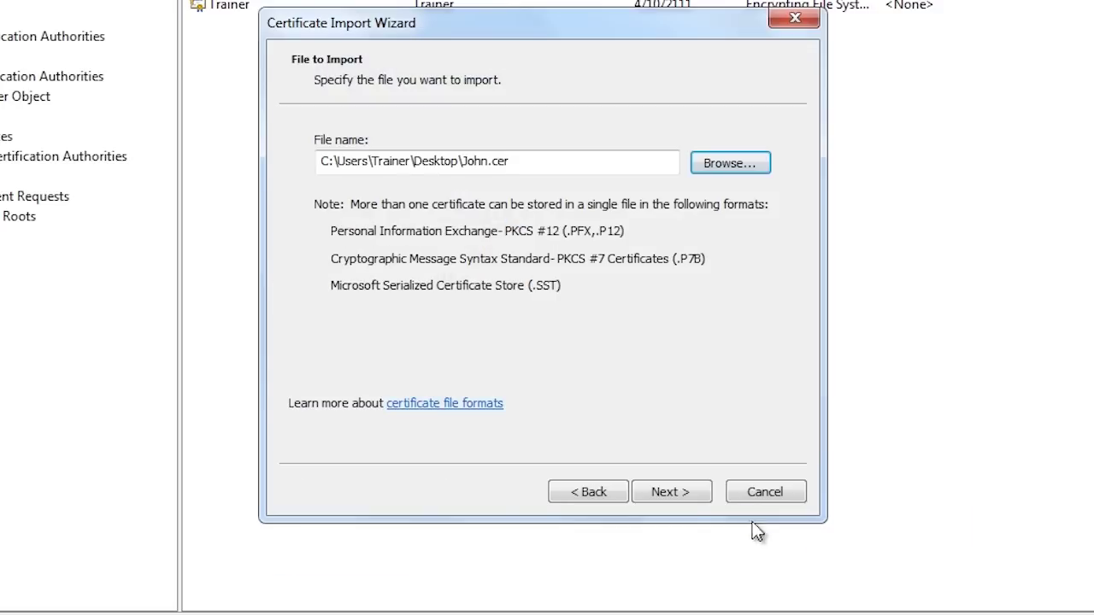
# Step: Place John.cer in the Personal store and complete the import
pyautogui.click(683, 494)
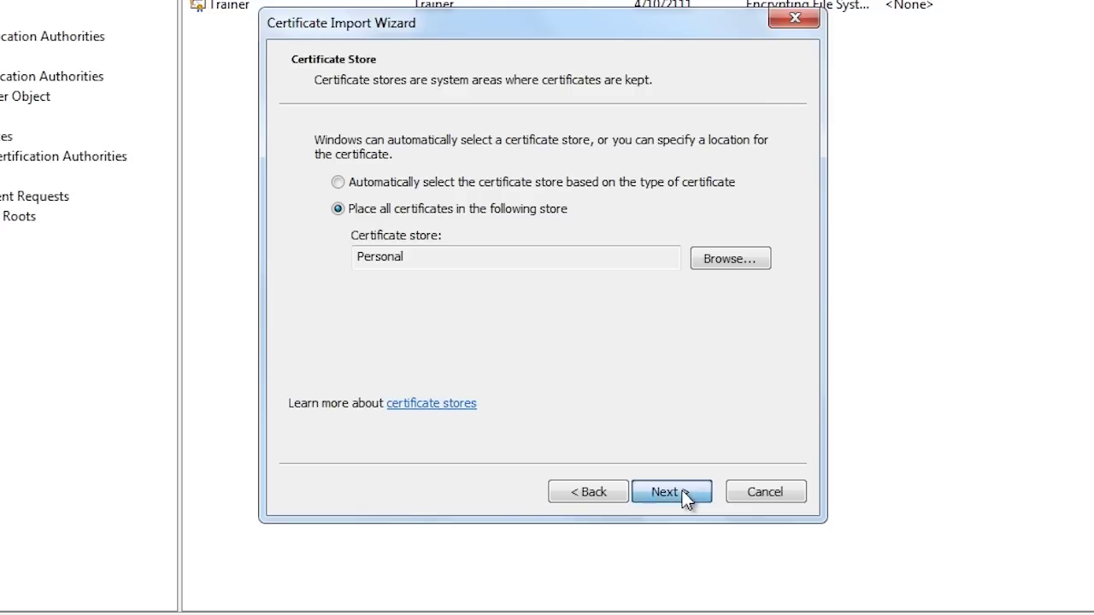
pyautogui.click(671, 493)
pyautogui.click(683, 494)
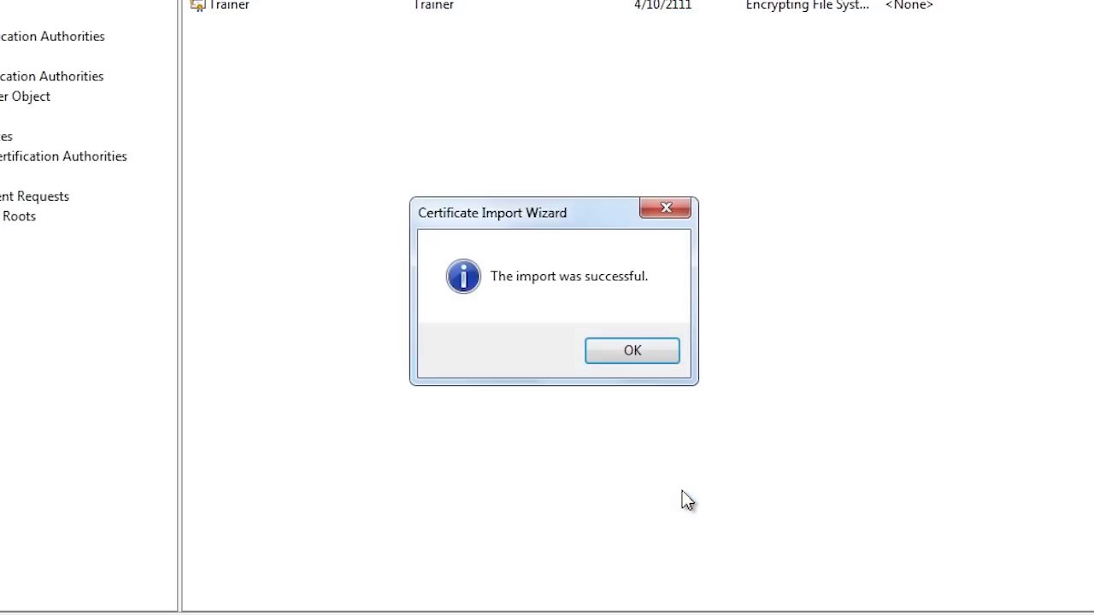
pyautogui.click(654, 355)
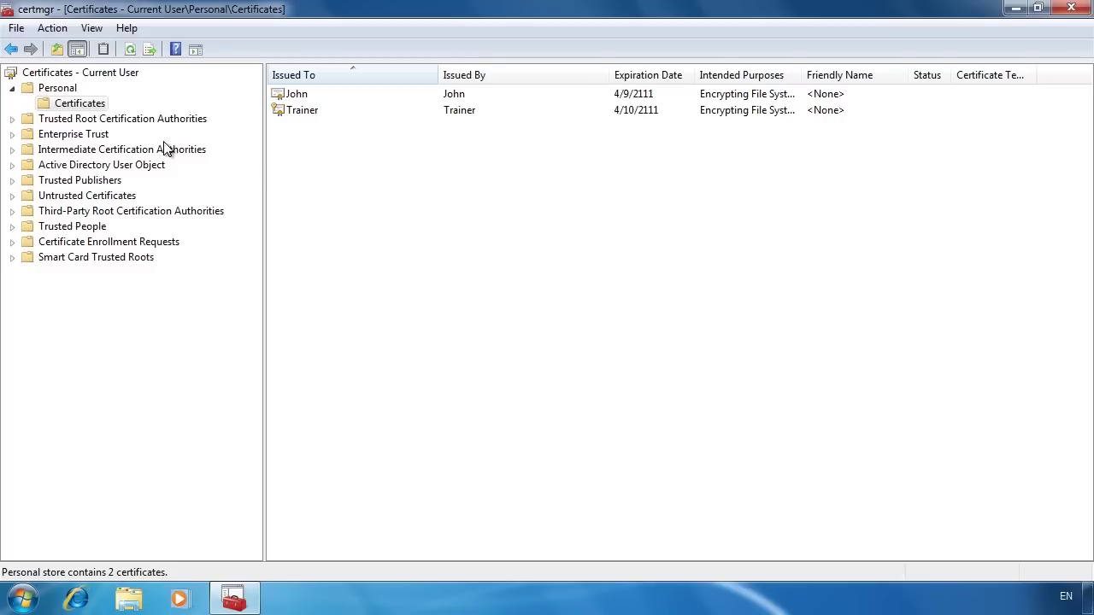
# Step: List Trusted Root certificates, selecting Class 3, Go Daddy, Microsoft Root, and training-DC1-CA in turn
pyautogui.click(12, 118)
pyautogui.click(80, 134)
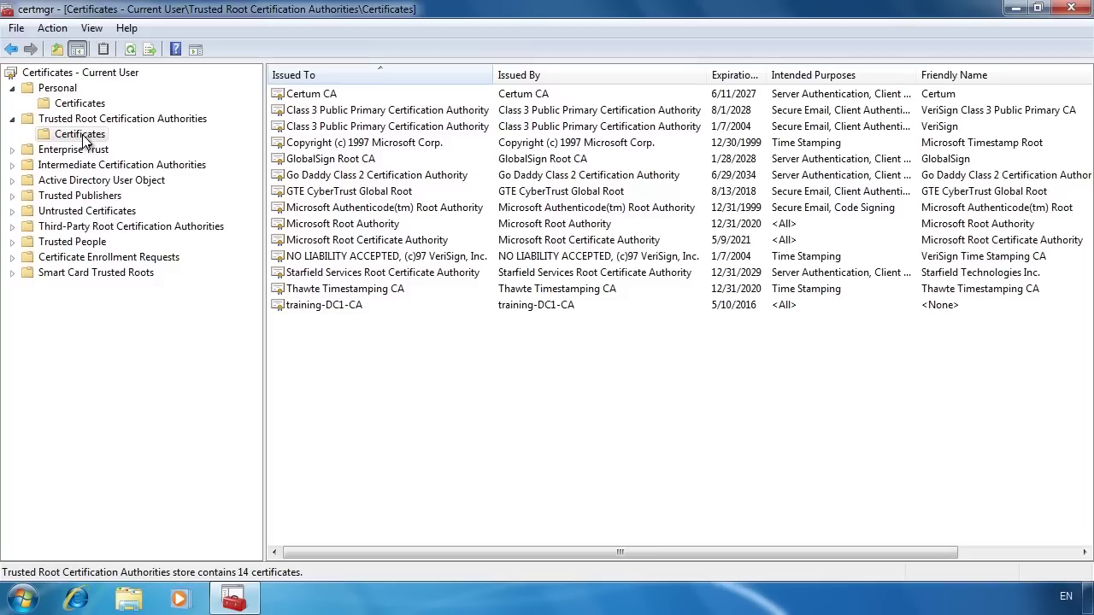
pyautogui.click(398, 127)
pyautogui.click(405, 177)
pyautogui.click(403, 239)
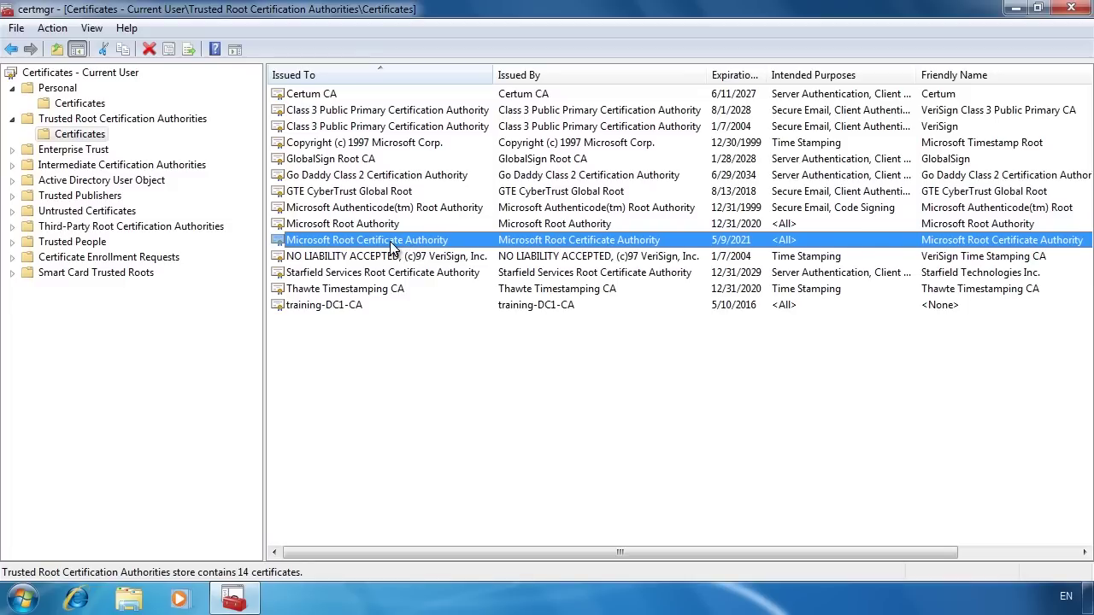
pyautogui.click(291, 314)
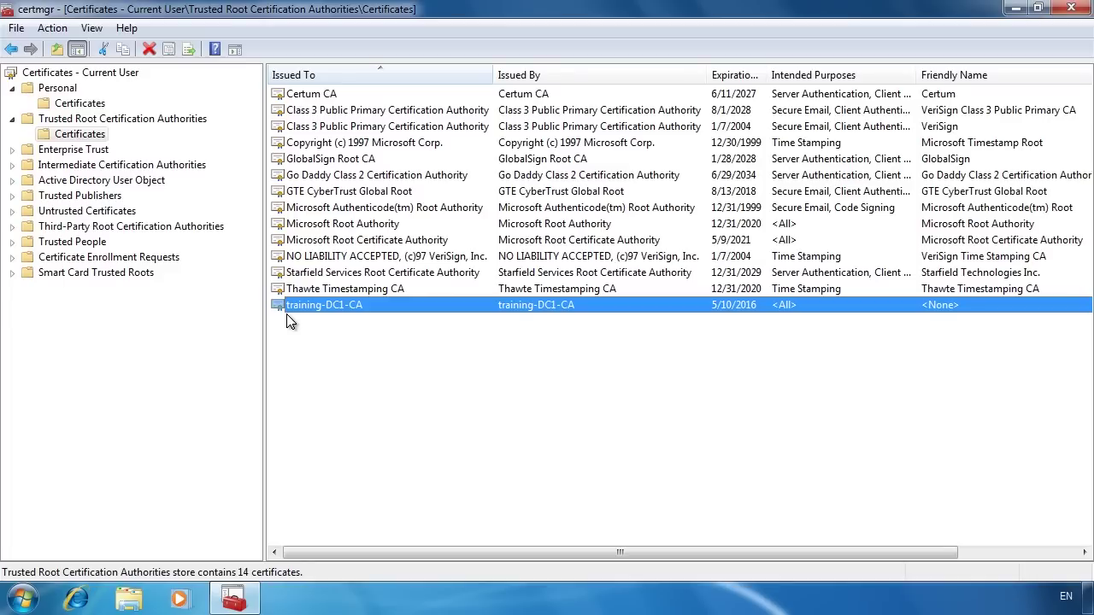
# Step: Expand Intermediate Certification Authorities and show its Certificate Revocation List folder
pyautogui.click(287, 315)
pyautogui.click(12, 165)
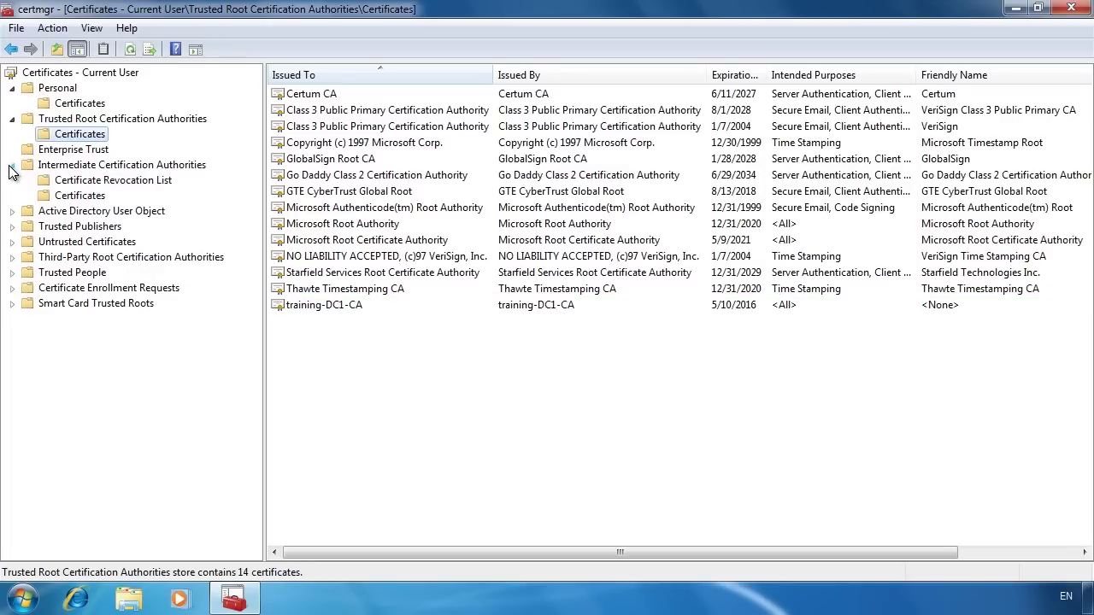
pyautogui.click(101, 182)
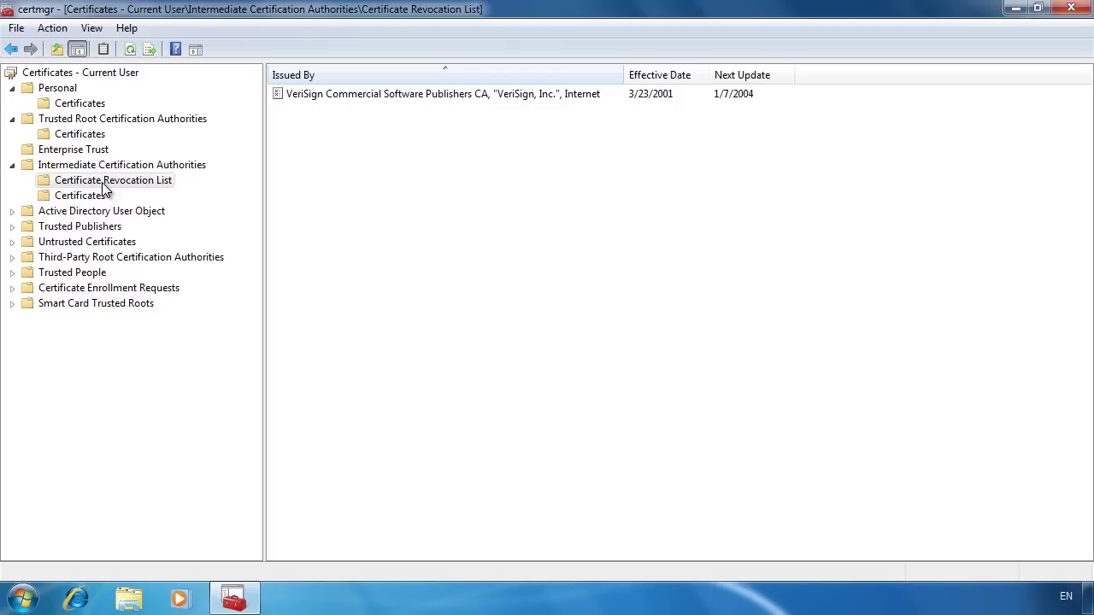
# Step: Open the VeriSign CRL, review its Revocation List tab, then close it
pyautogui.click(403, 92)
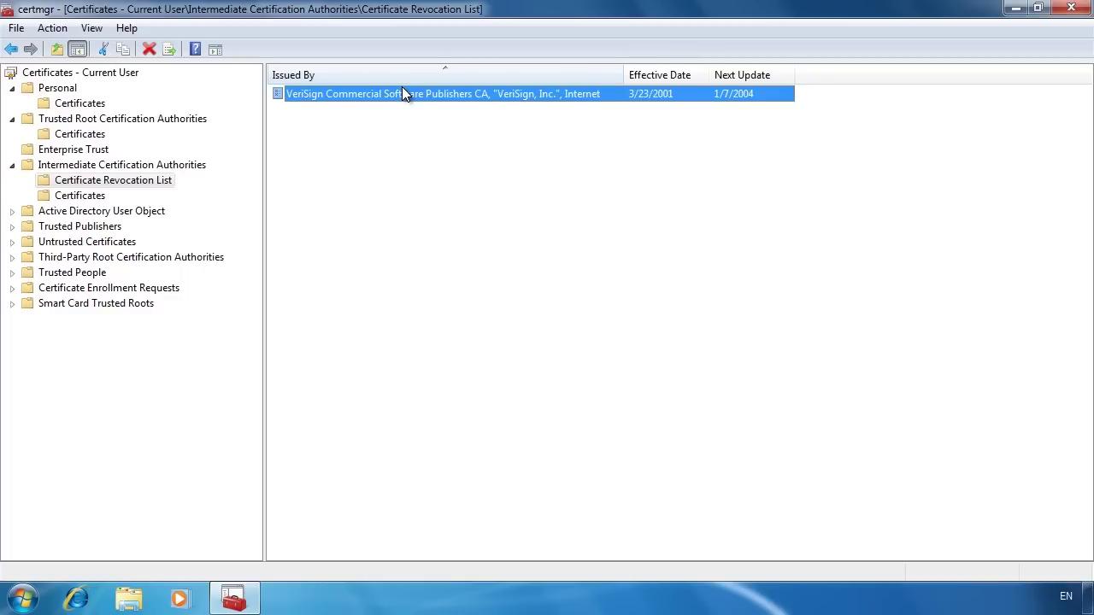
pyautogui.doubleClick(402, 92)
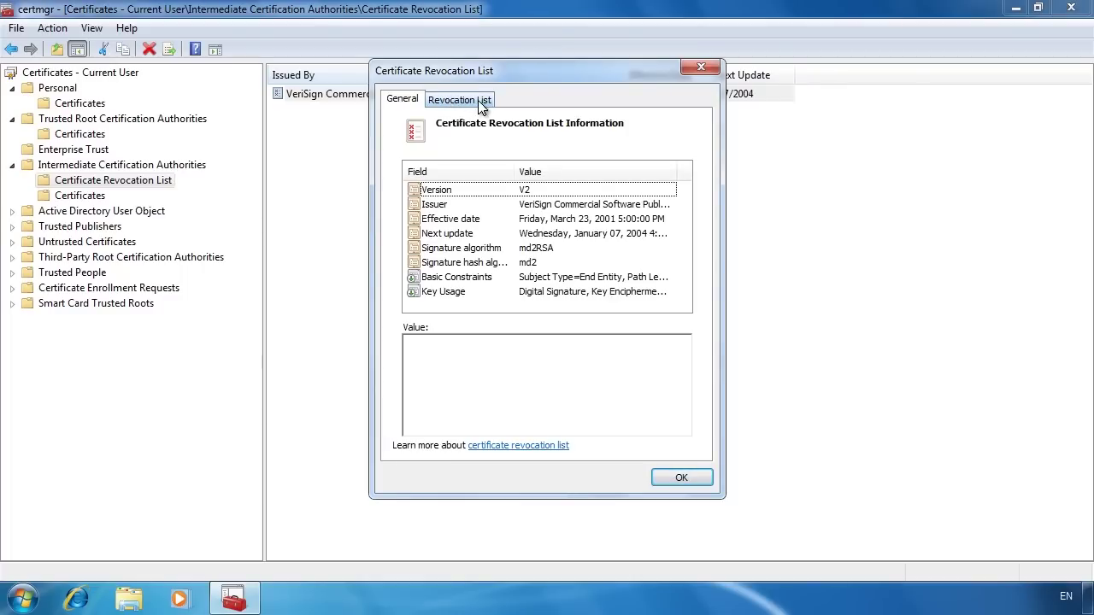
pyautogui.click(478, 100)
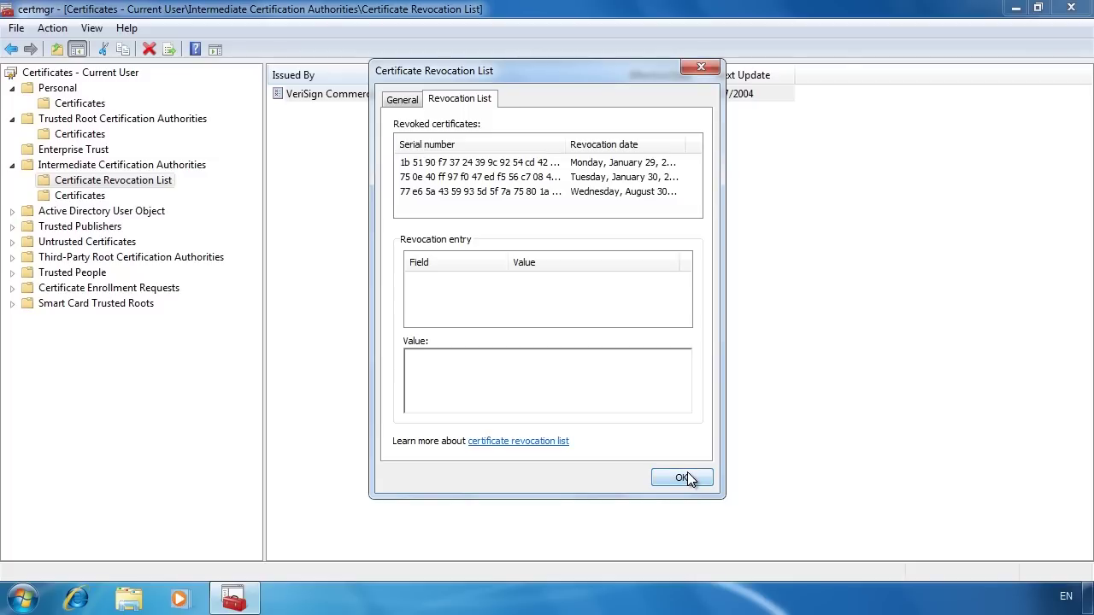
pyautogui.press('Tab')
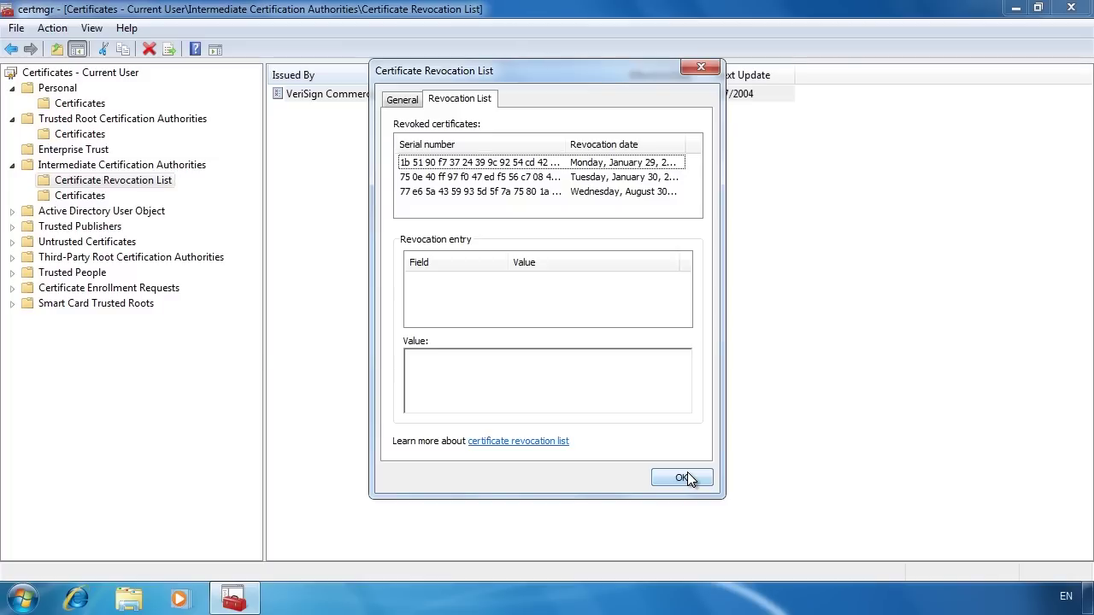
pyautogui.press('Tab')
pyautogui.press('Tab')
pyautogui.click(687, 478)
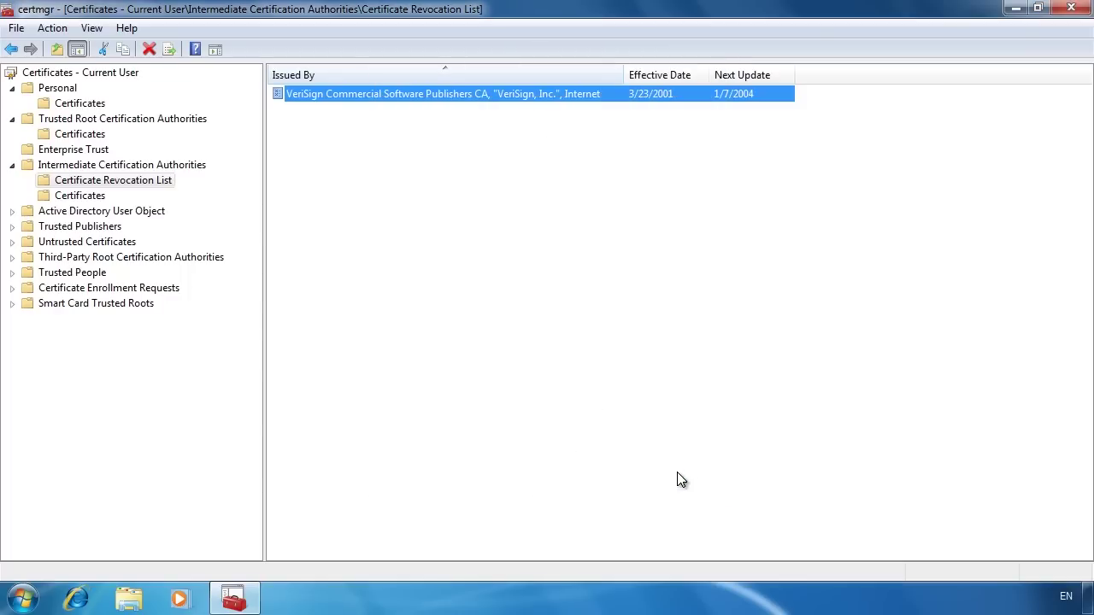
# Step: List the Intermediate, Third-Party Root, and Trusted People certificates, selecting training-DC1-CA along the way
pyautogui.click(42, 197)
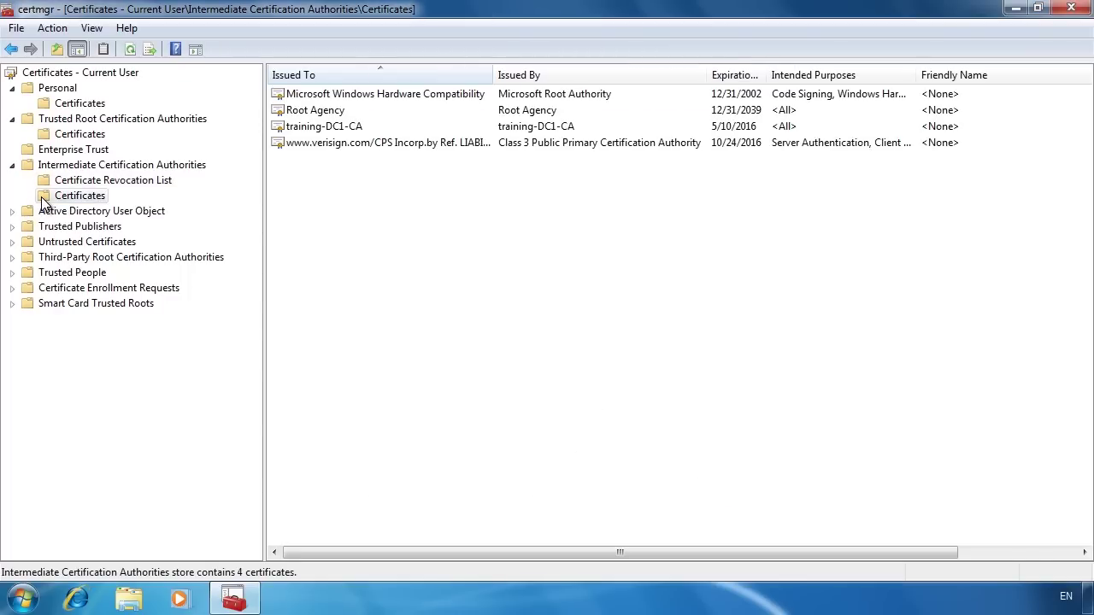
pyautogui.click(288, 129)
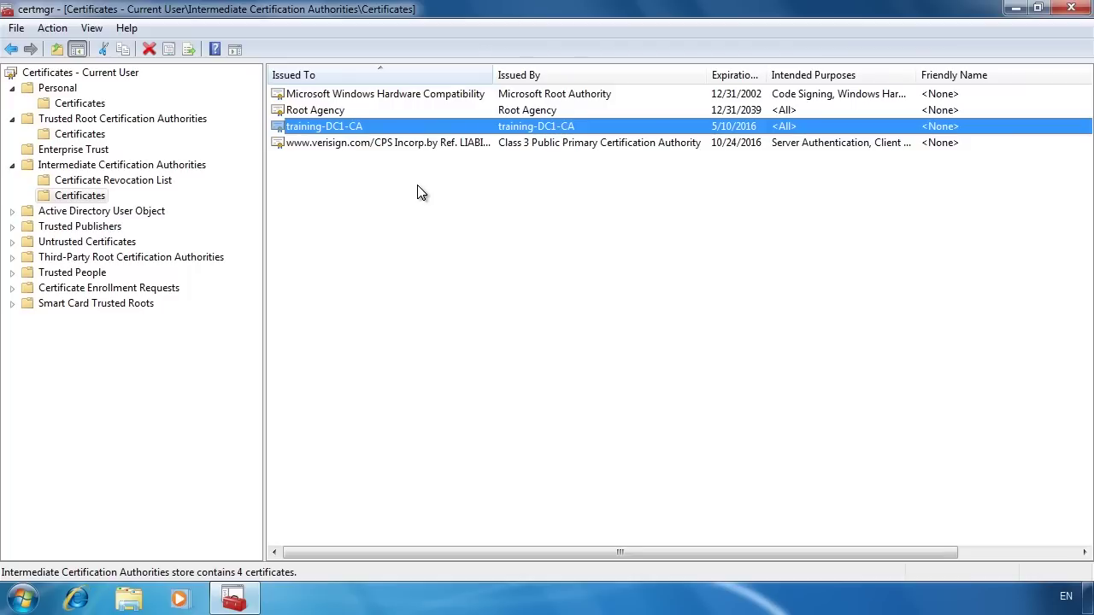
pyautogui.click(12, 257)
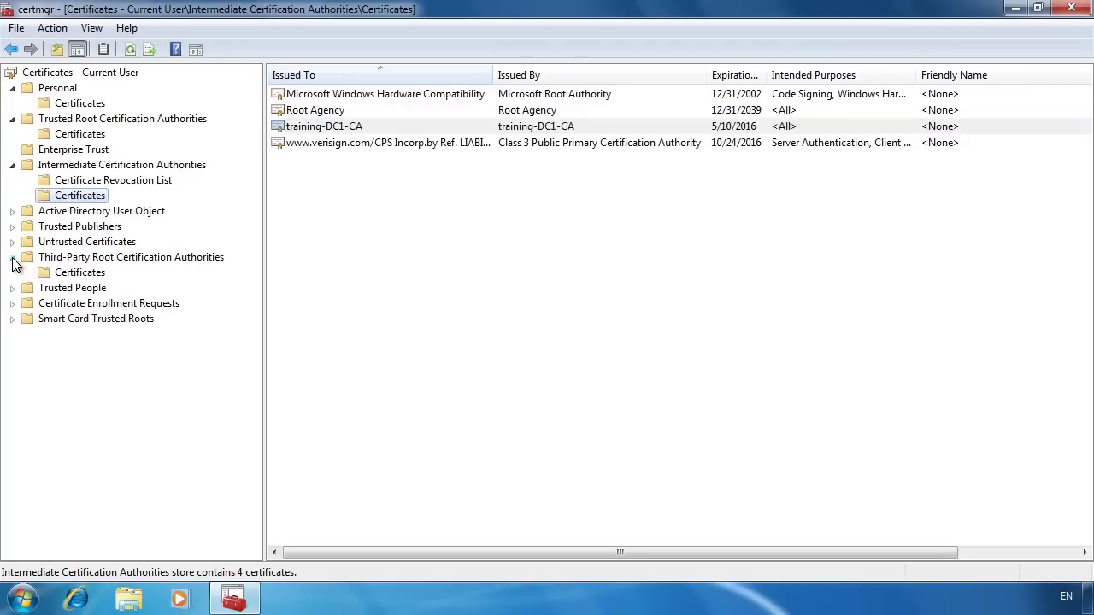
pyautogui.click(66, 274)
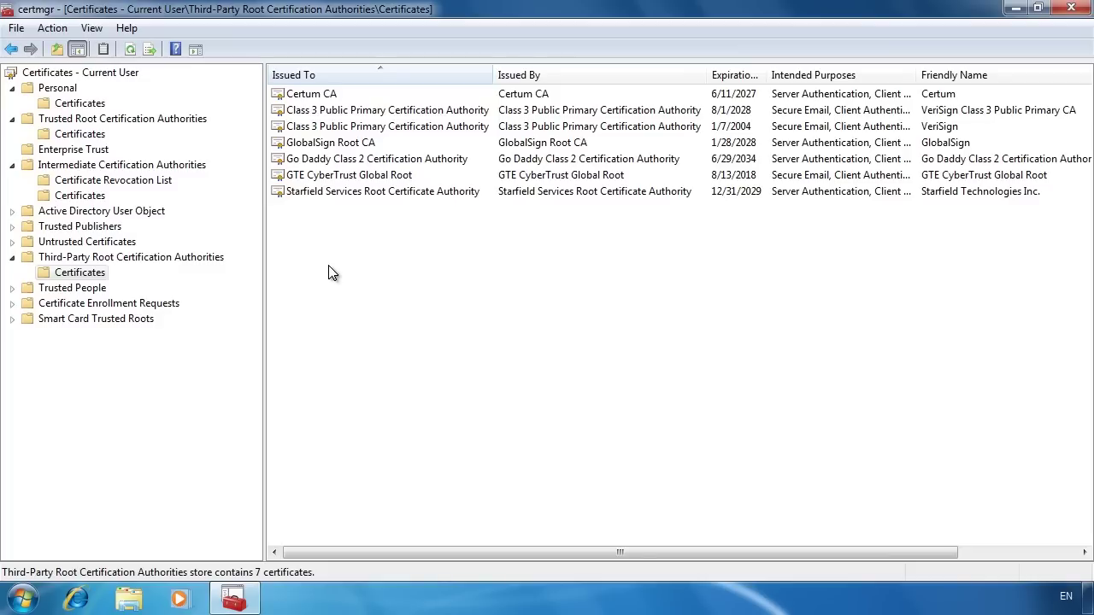
pyautogui.click(12, 288)
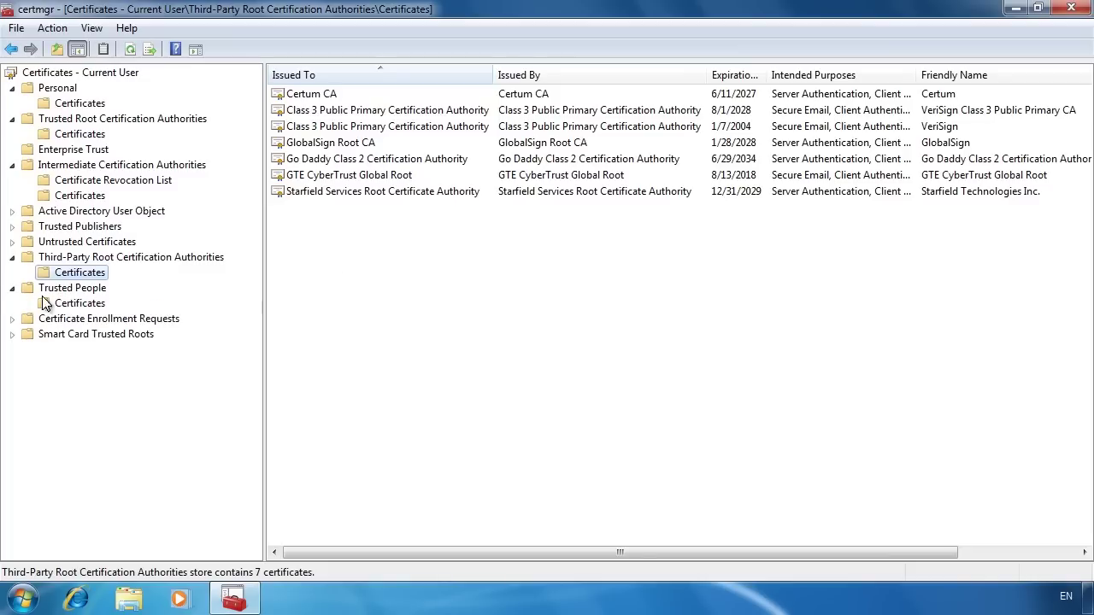
pyautogui.click(85, 304)
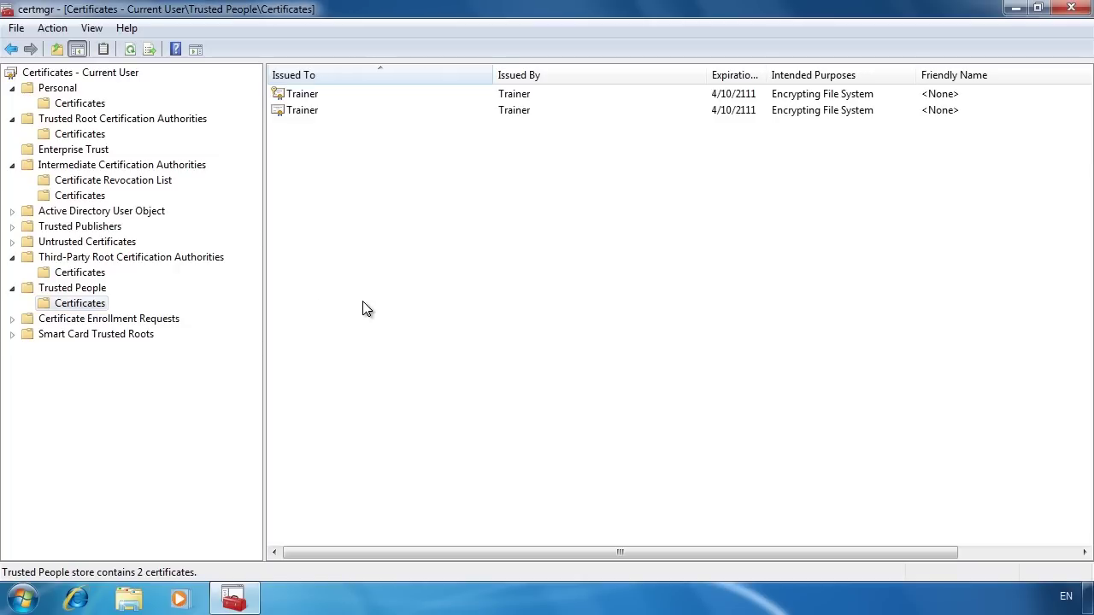